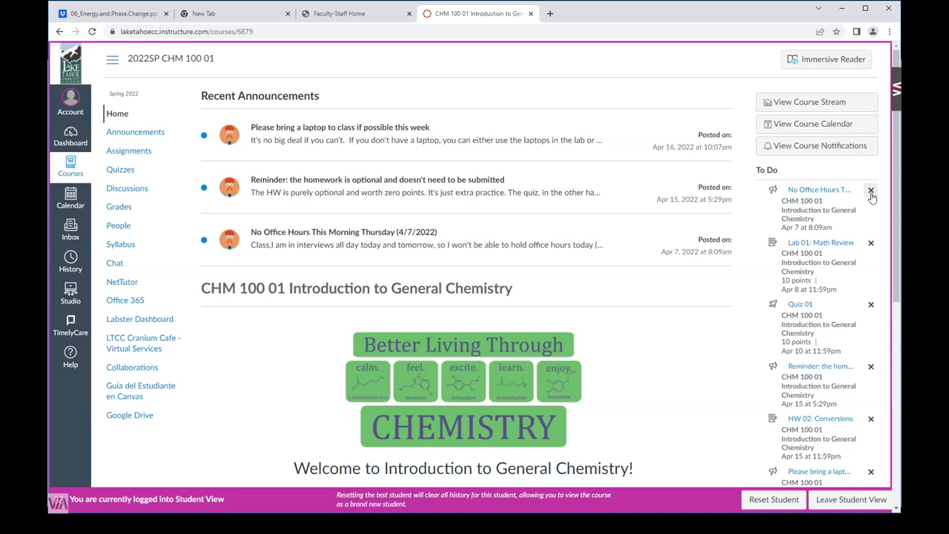
Dismiss the No Office Hours announcement from the To Do list and start the Lab 01: Math Review assignment
{"action": "left_click", "coordinate": [872, 192]}
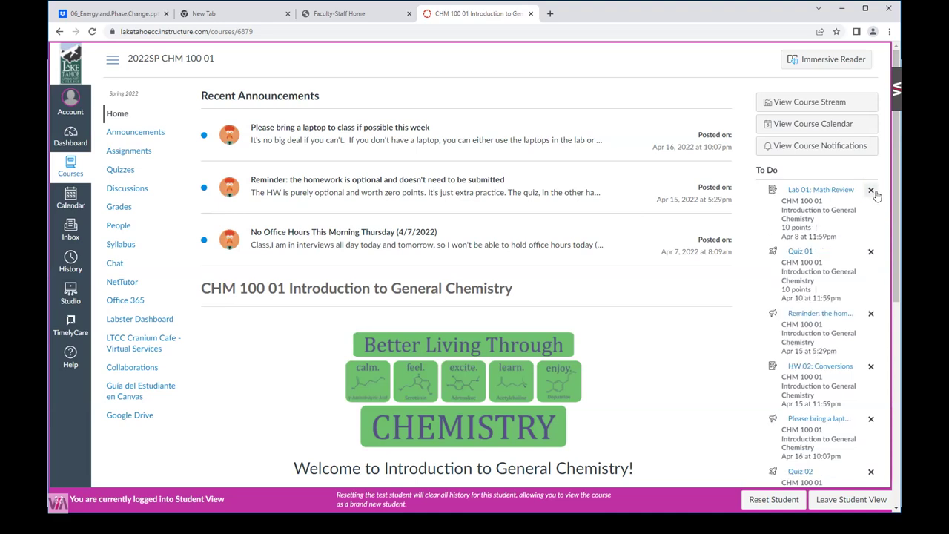
{"action": "left_click", "coordinate": [818, 192]}
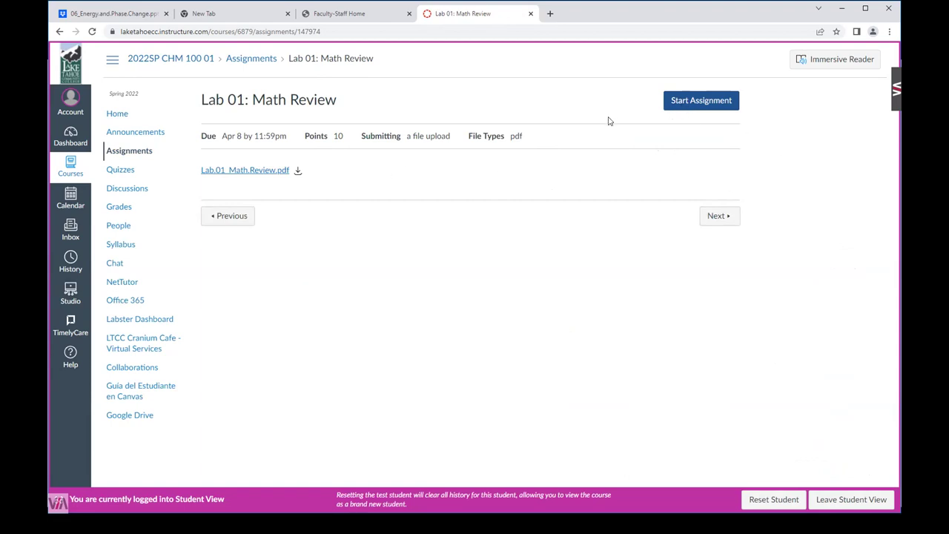
{"action": "left_click", "coordinate": [680, 110]}
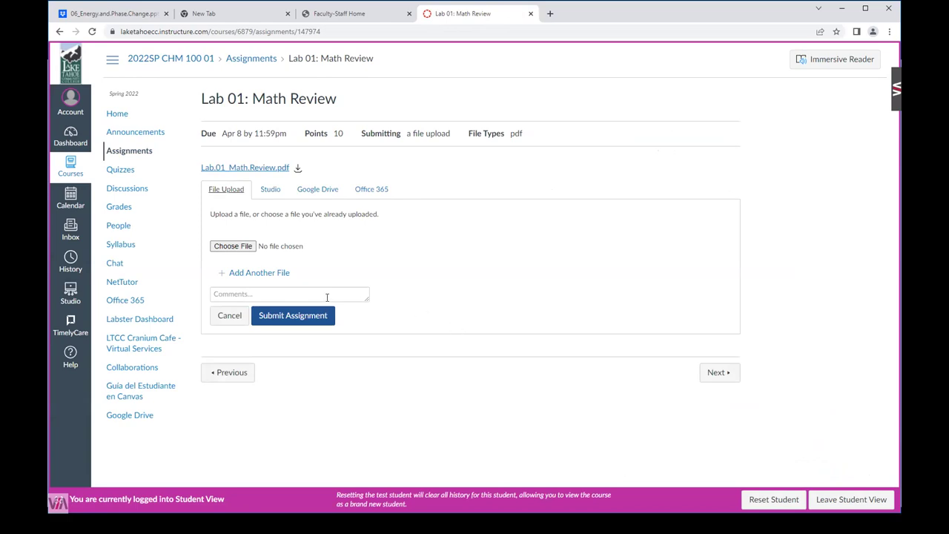
Try to attach 03_Sig.Figs.and.Conversions from the Downloads folder as the Lab 01 submission file
{"action": "left_click", "coordinate": [233, 248]}
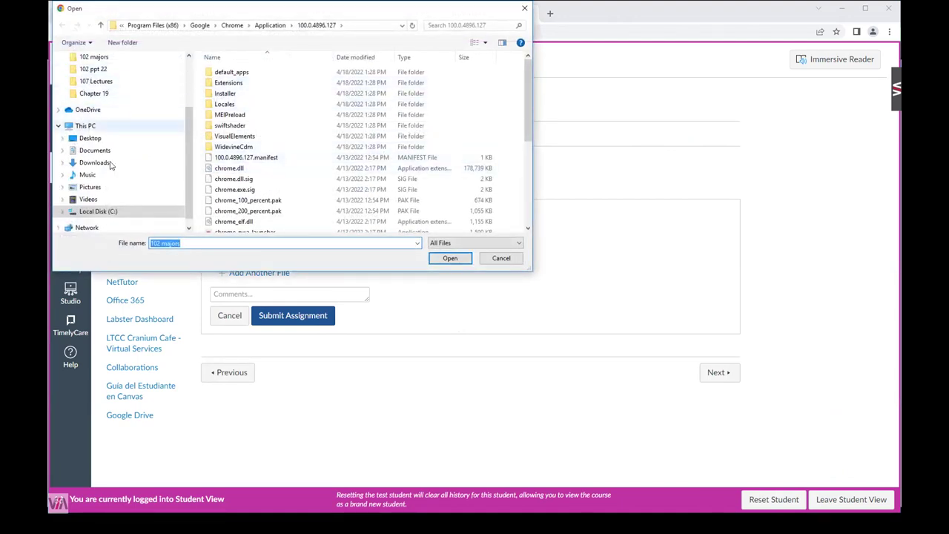
{"action": "scroll", "coordinate": [111, 119], "scroll_direction": "up", "scroll_amount": 1}
{"action": "left_click", "coordinate": [103, 81]}
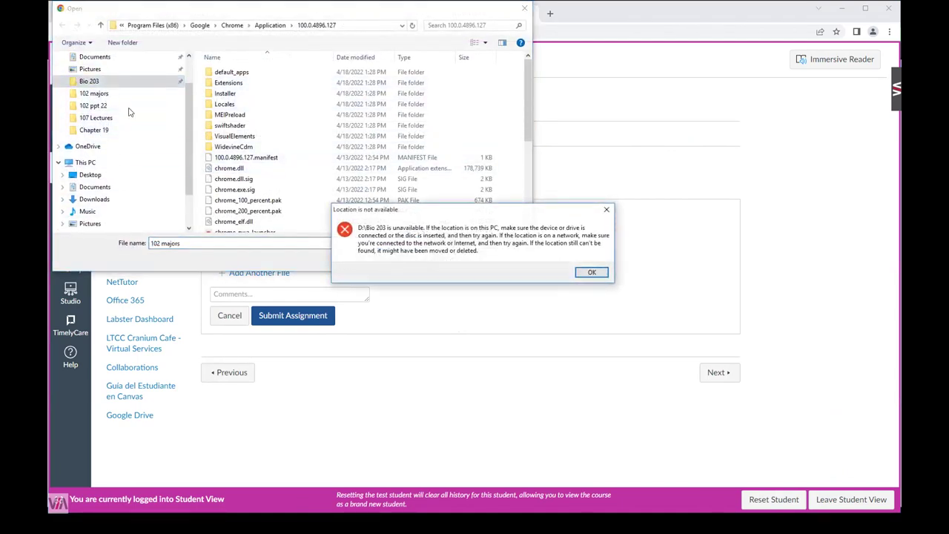
{"action": "left_click", "coordinate": [589, 274]}
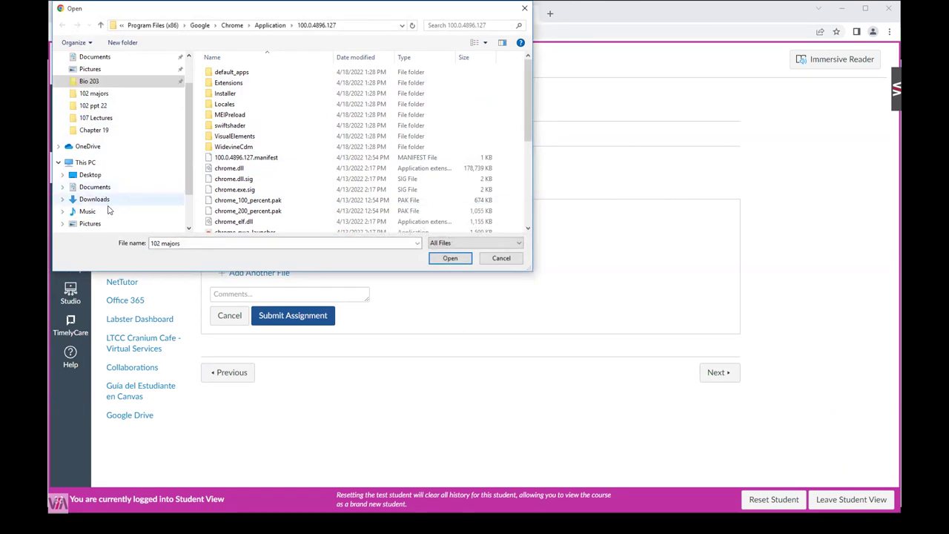
{"action": "left_click", "coordinate": [108, 211]}
{"action": "left_click", "coordinate": [112, 201]}
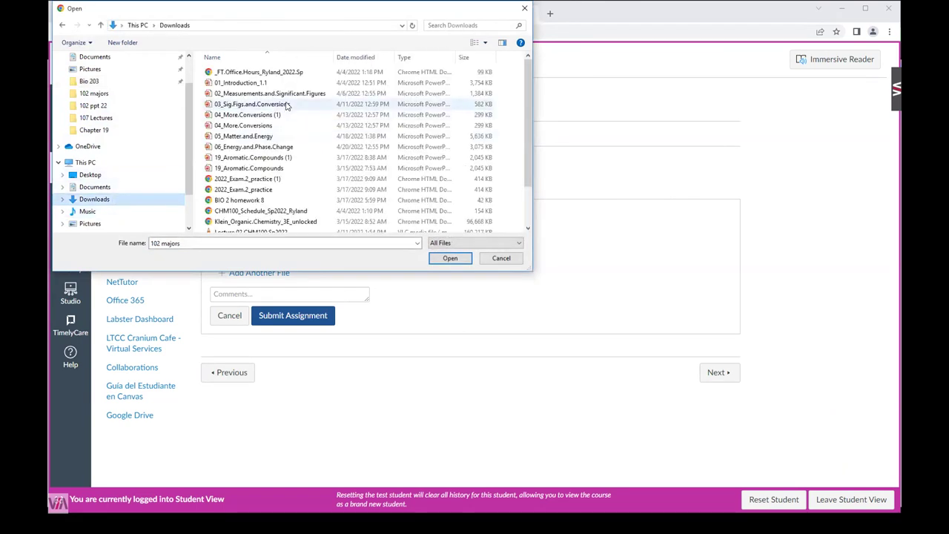
{"action": "left_click", "coordinate": [287, 106]}
{"action": "left_click", "coordinate": [458, 263]}
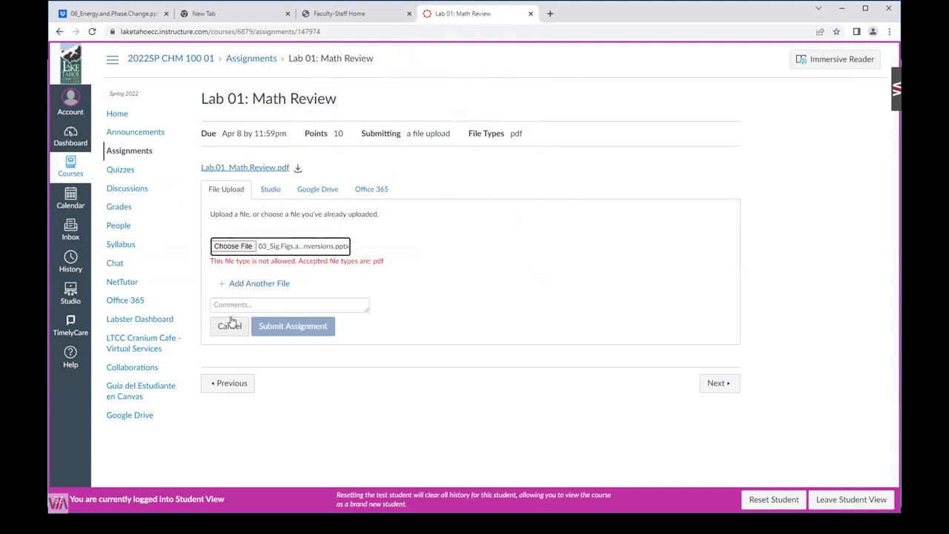
Clear the chosen submission file and reload the Lab 01: Math Review page
{"action": "left_click", "coordinate": [249, 251]}
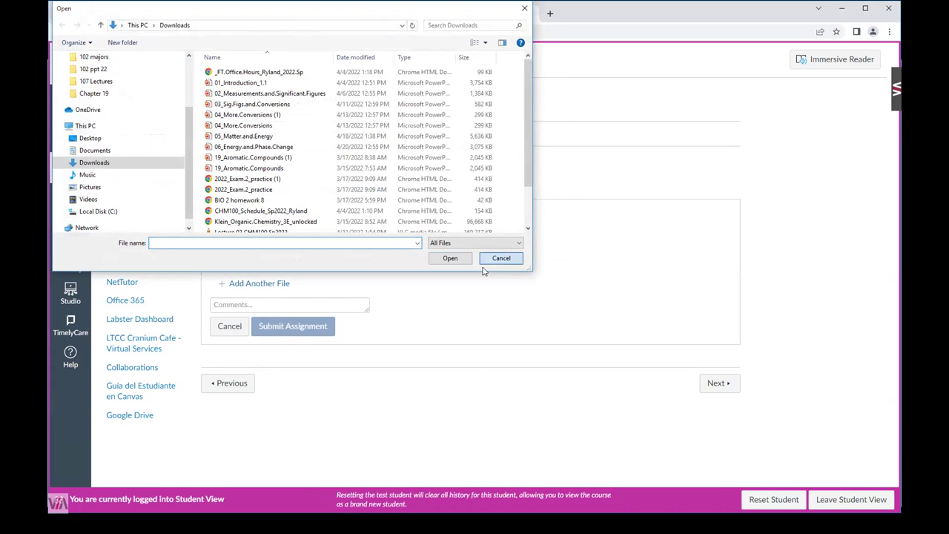
{"action": "left_click", "coordinate": [491, 258]}
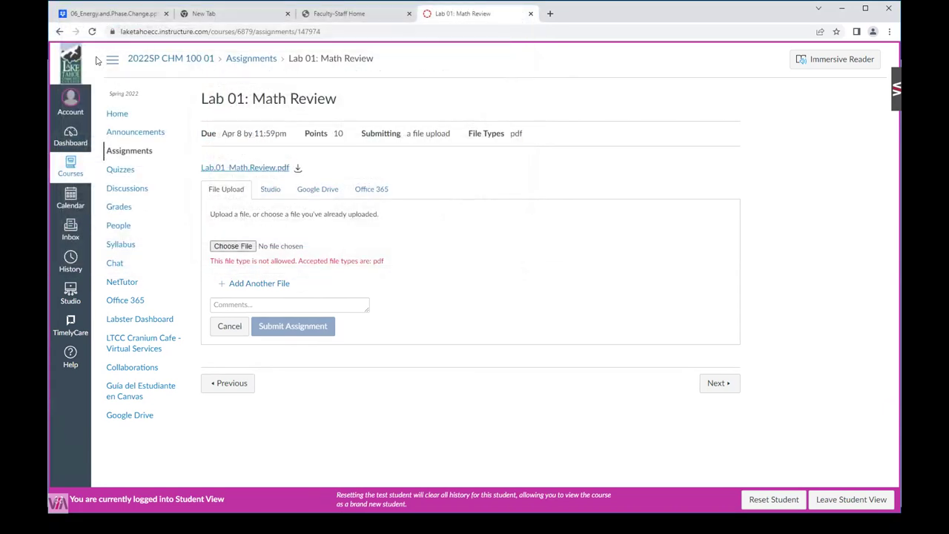
{"action": "left_click", "coordinate": [92, 31]}
{"action": "left_click", "coordinate": [523, 89]}
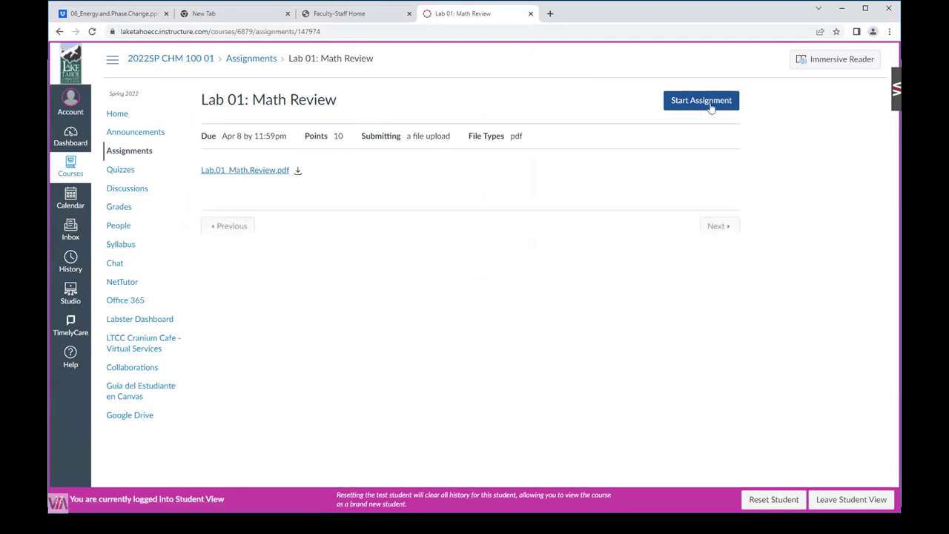
Submit Klein_Organic.Chemistry_3E_unlocked from Downloads as the only file for Lab 01: Math Review, restarting the overdue assignment
{"action": "left_click", "coordinate": [710, 105]}
{"action": "left_click", "coordinate": [310, 319]}
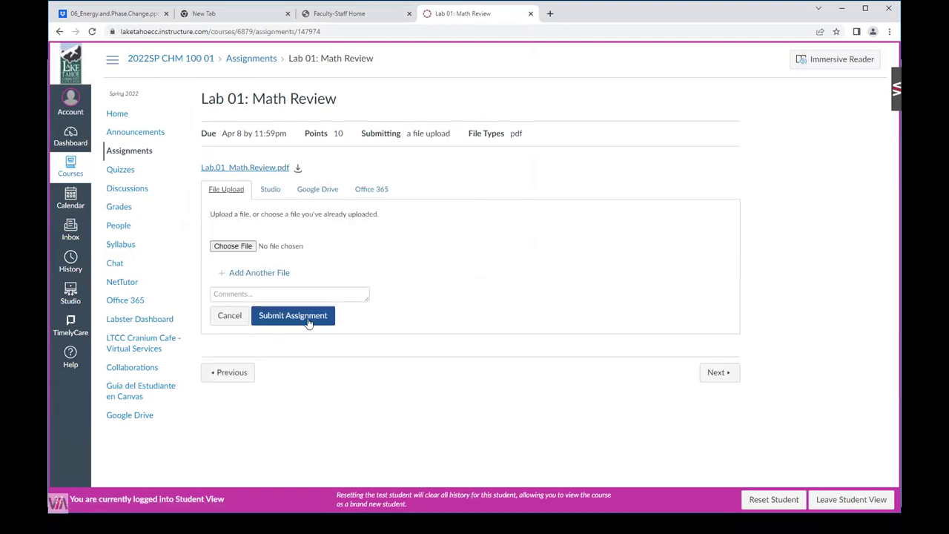
{"action": "left_click", "coordinate": [263, 273]}
{"action": "left_click", "coordinate": [247, 247]}
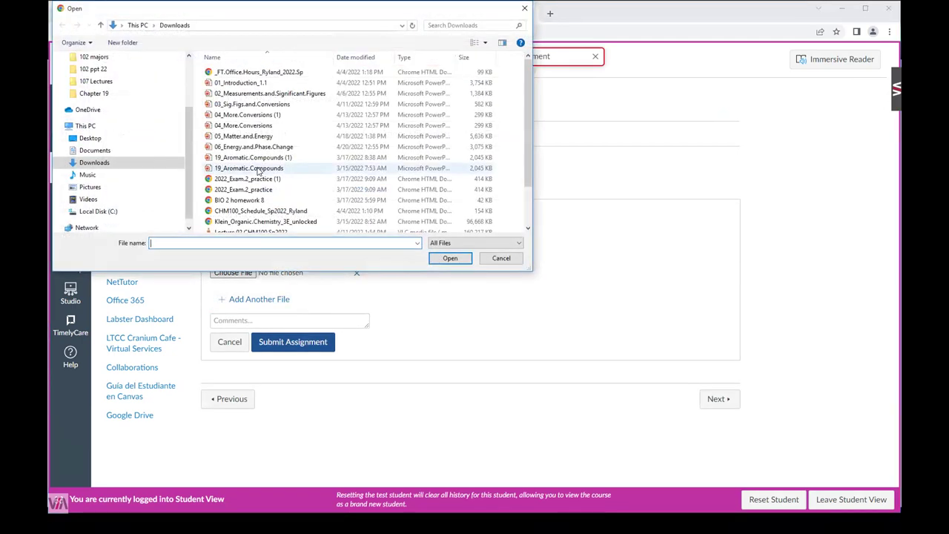
{"action": "left_click", "coordinate": [281, 221]}
{"action": "left_click", "coordinate": [450, 258]}
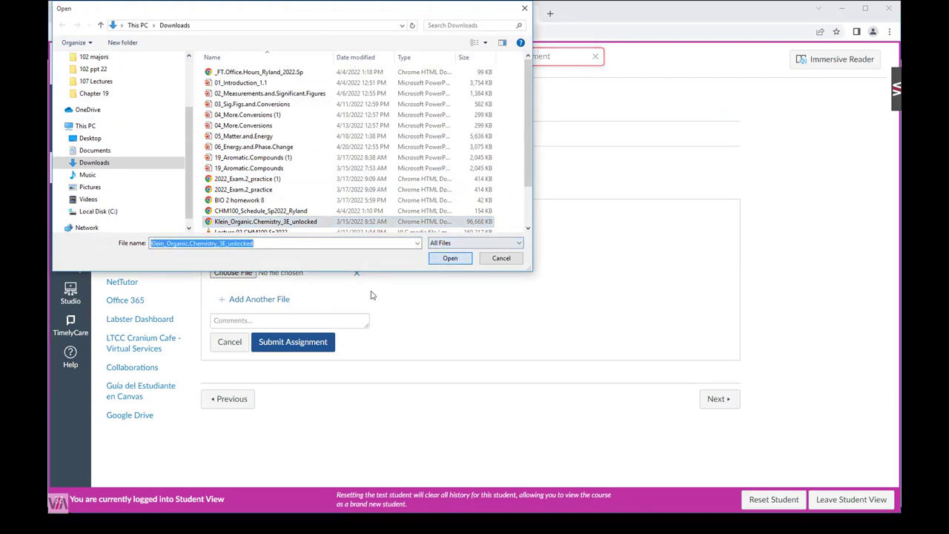
{"action": "left_click", "coordinate": [356, 273]}
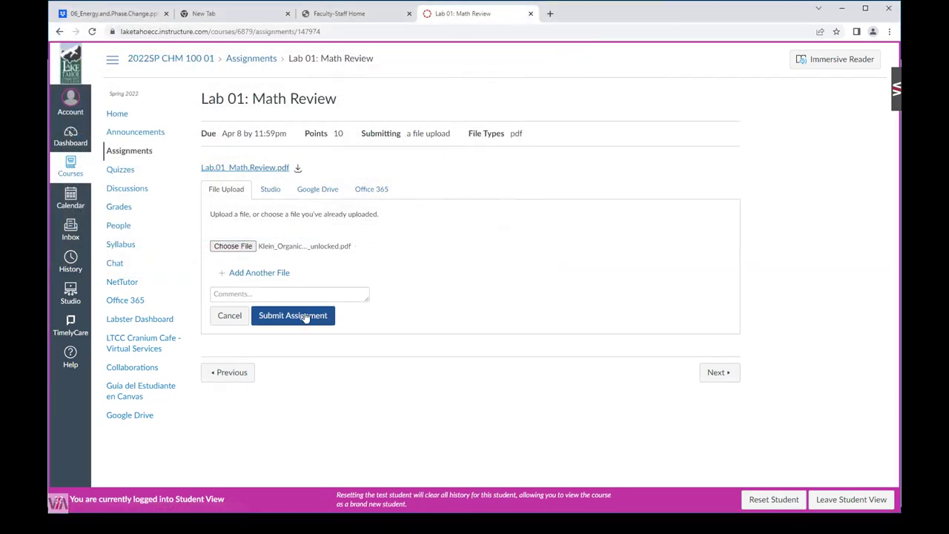
{"action": "left_click", "coordinate": [307, 316]}
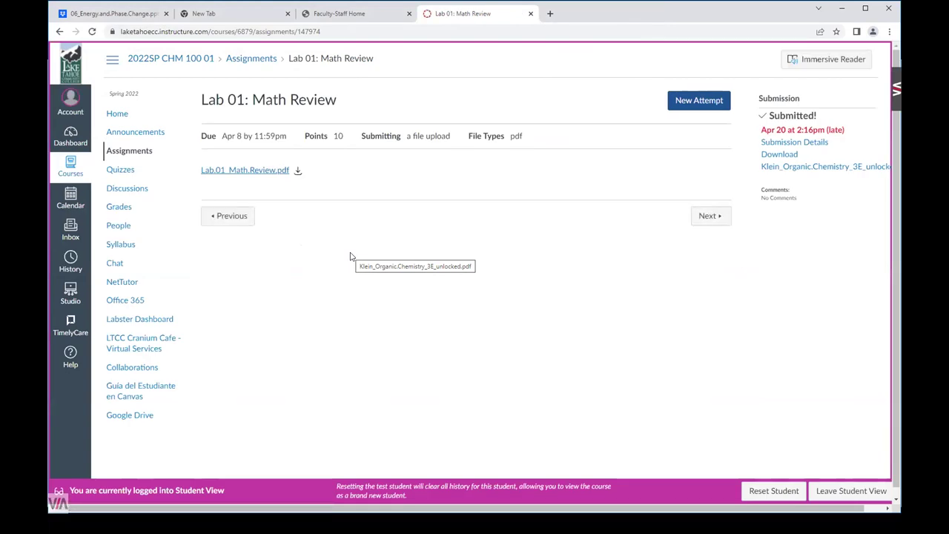
Start a new attempt at Lab 01: Math Review and submit the CHM100 Sp2022 schedule PDF from Downloads
{"action": "left_click", "coordinate": [706, 104]}
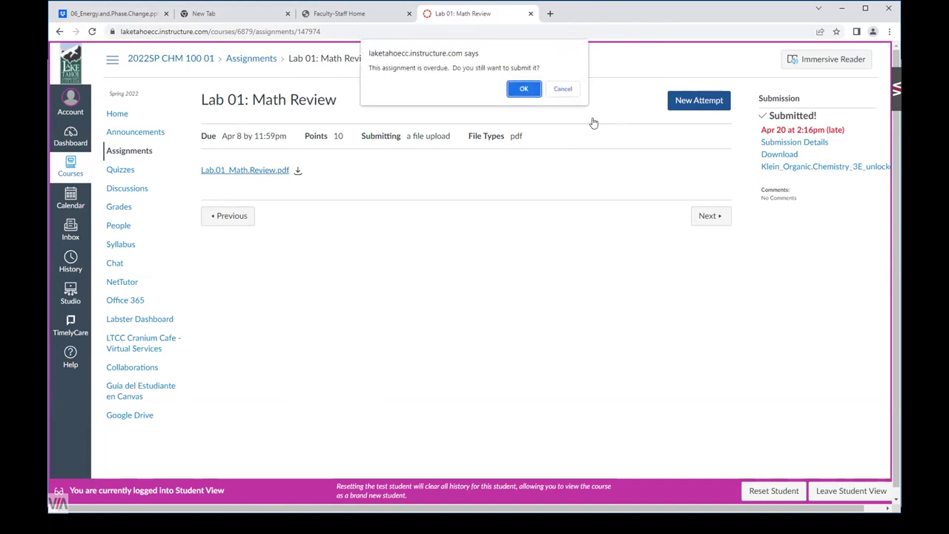
{"action": "left_click", "coordinate": [523, 90]}
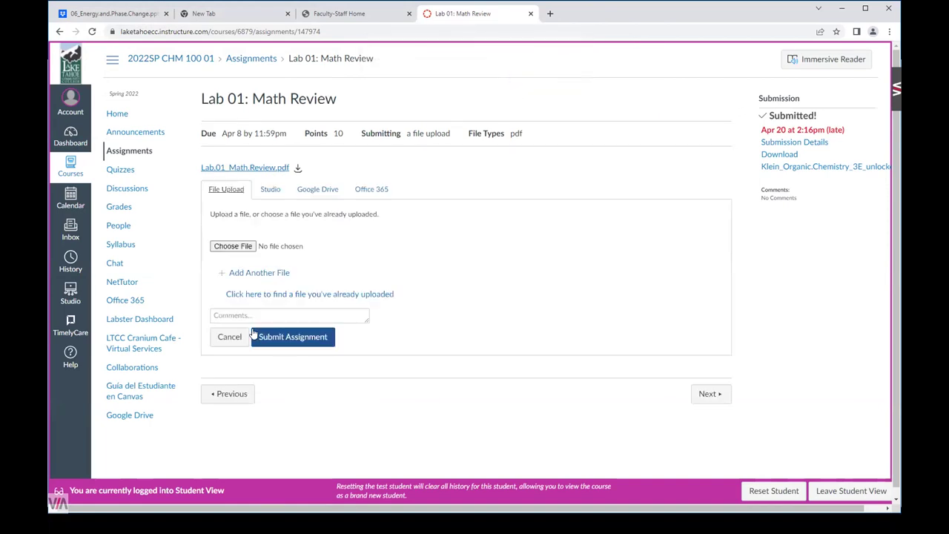
{"action": "left_click", "coordinate": [274, 272]}
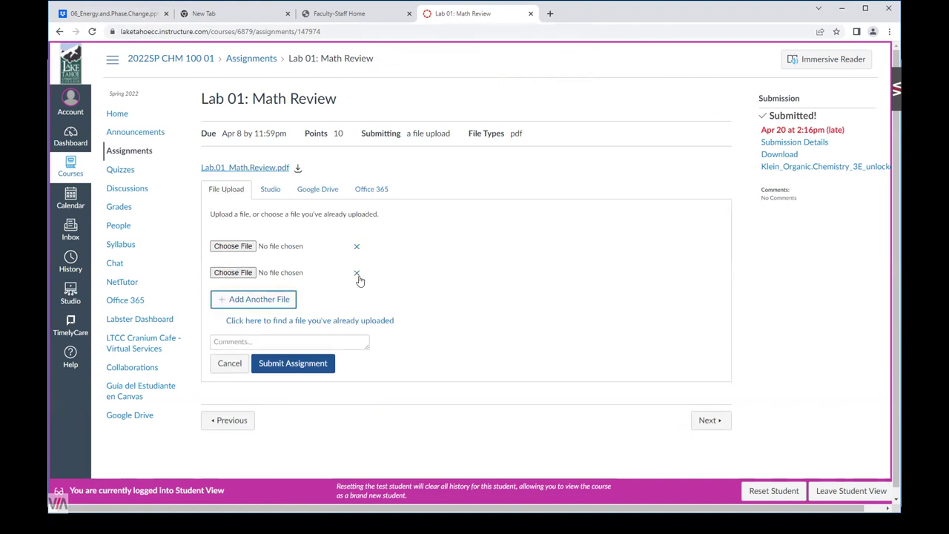
{"action": "left_click", "coordinate": [357, 273]}
{"action": "left_click", "coordinate": [248, 246]}
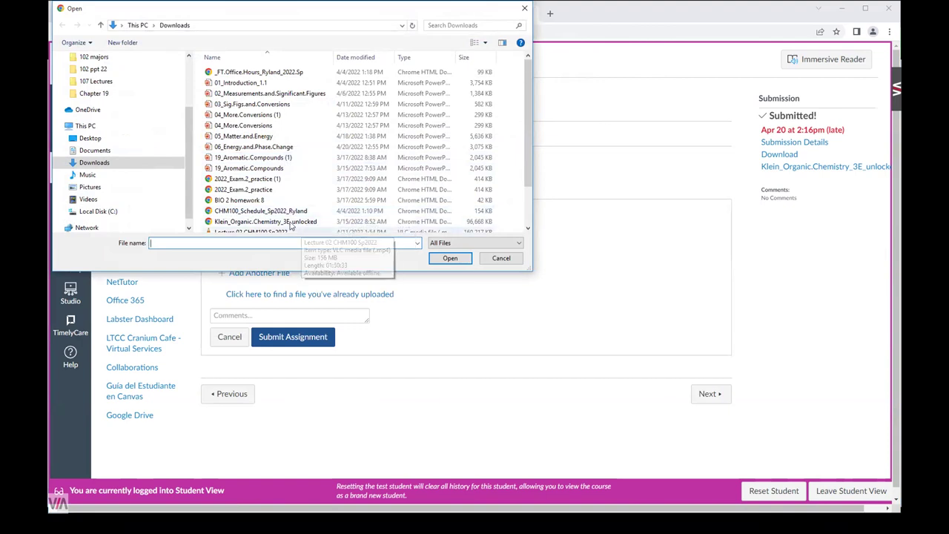
{"action": "left_click", "coordinate": [389, 211]}
{"action": "left_click", "coordinate": [451, 259]}
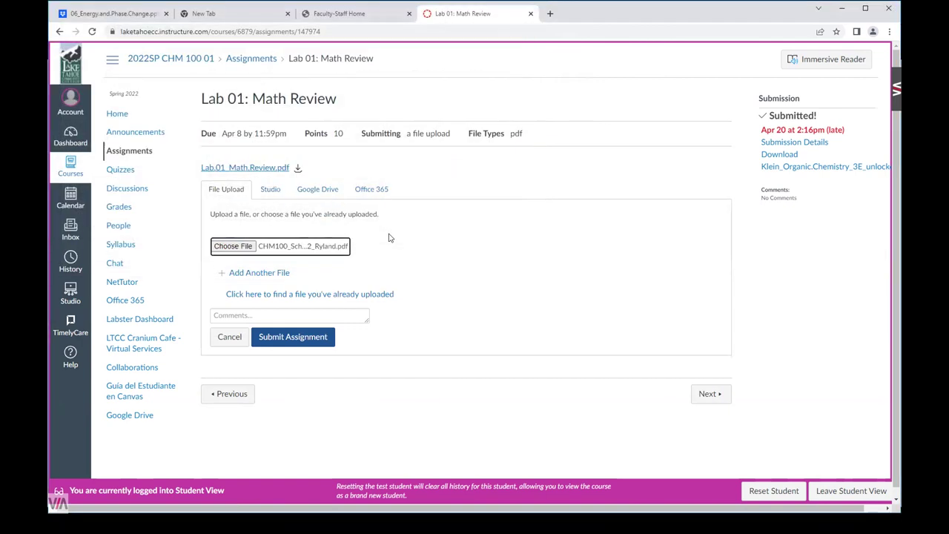
{"action": "left_click", "coordinate": [313, 340]}
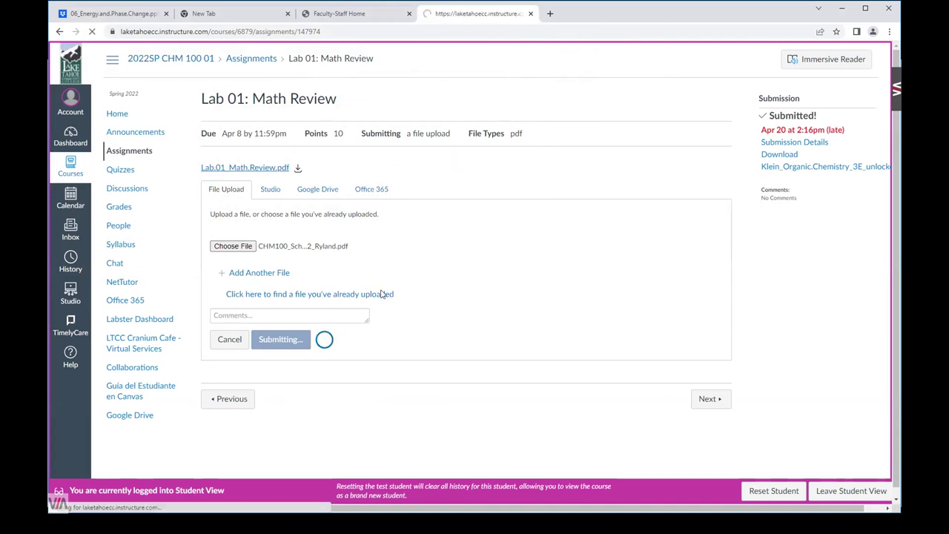
Open the submission details for Lab 01: Math Review and leave Student View
{"action": "left_click", "coordinate": [794, 142]}
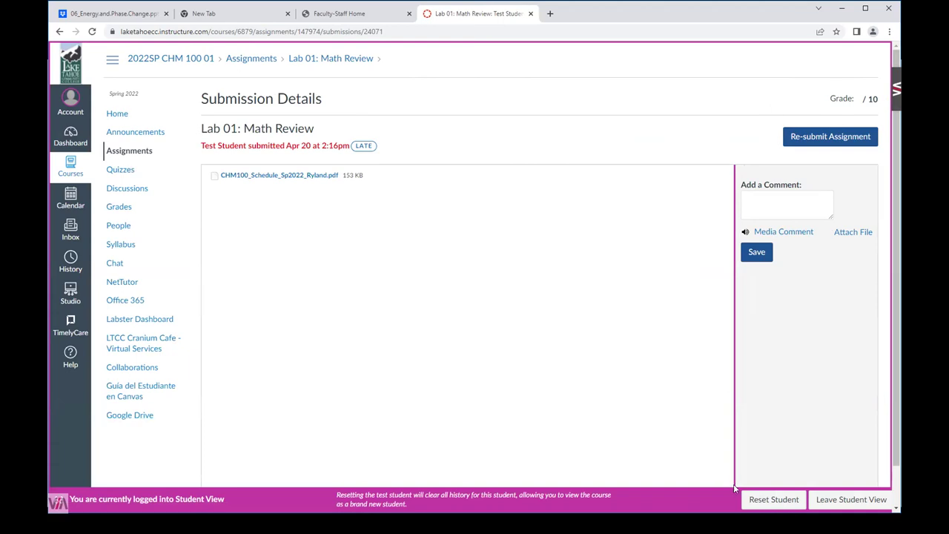
{"action": "left_click", "coordinate": [838, 510]}
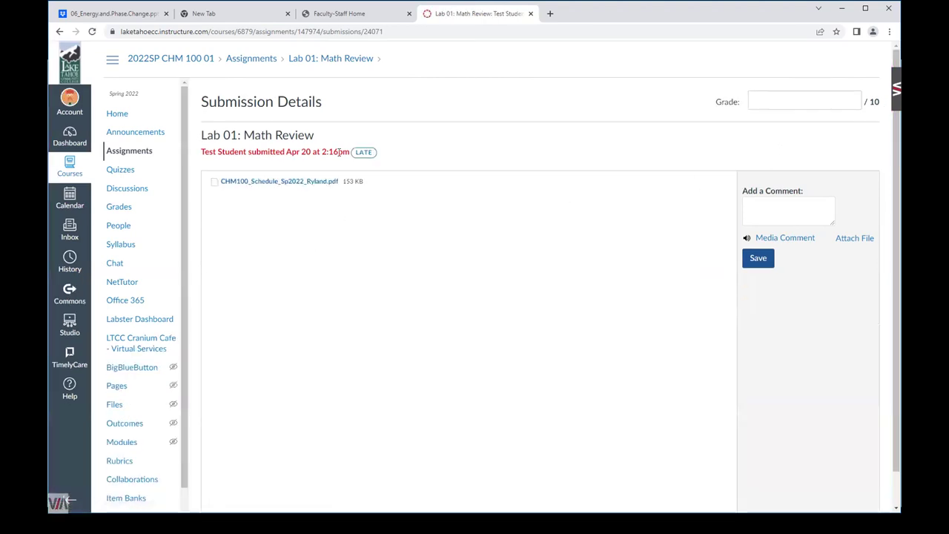
{"action": "scroll", "coordinate": [360, 280], "scroll_direction": "down", "scroll_amount": 1}
{"action": "scroll", "coordinate": [231, 119], "scroll_direction": "up", "scroll_amount": 1}
Open Lab 01: Math Review for grading from the course home page and display the Test Student's submission
{"action": "left_click", "coordinate": [119, 113]}
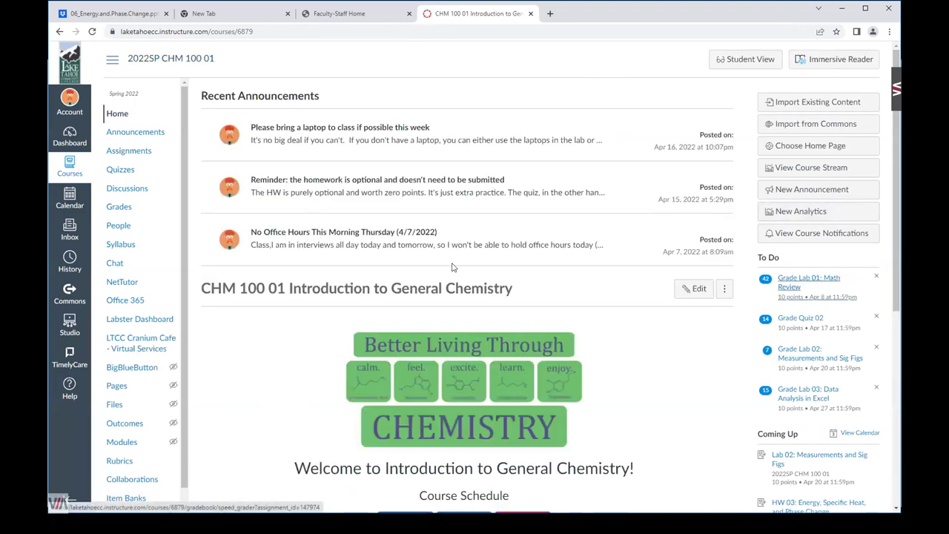
{"action": "left_click", "coordinate": [805, 281]}
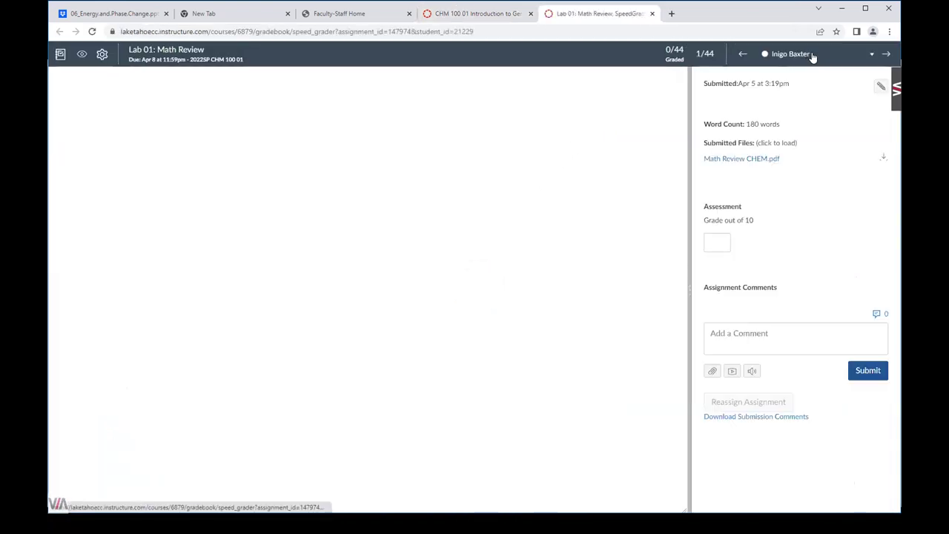
{"action": "left_click", "coordinate": [811, 57]}
{"action": "scroll", "coordinate": [797, 158], "scroll_direction": "down", "scroll_amount": 10}
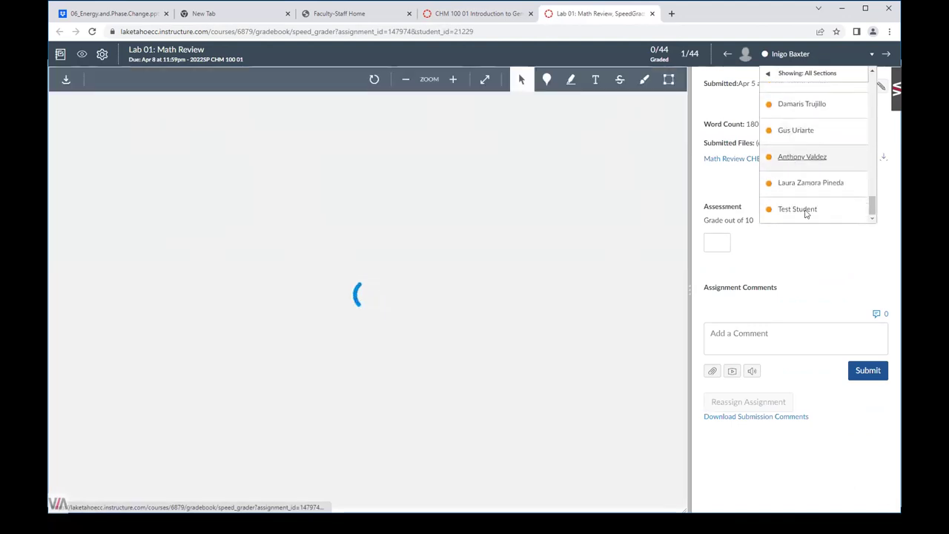
{"action": "left_click", "coordinate": [798, 209]}
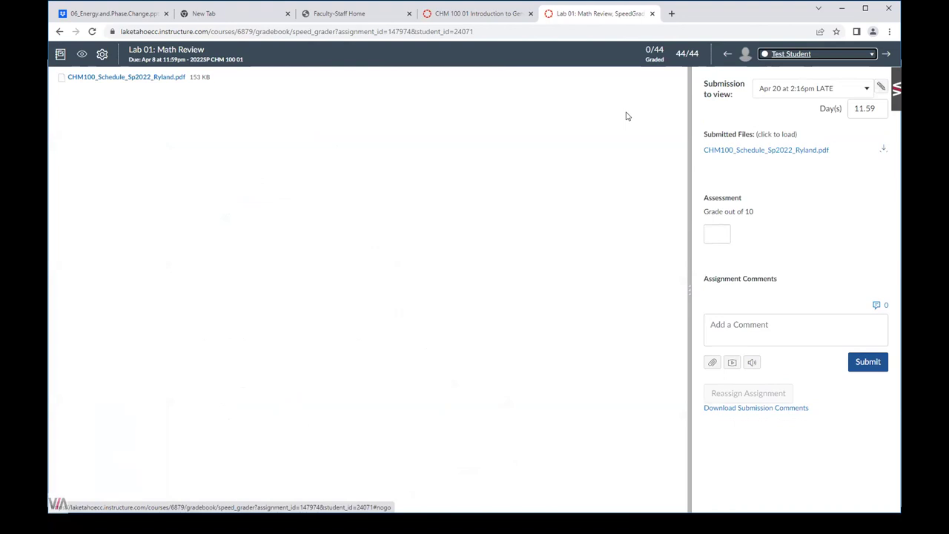
View the Test Student's earlier submission of Lab 01, and return to the most recent one
{"action": "left_click", "coordinate": [812, 89]}
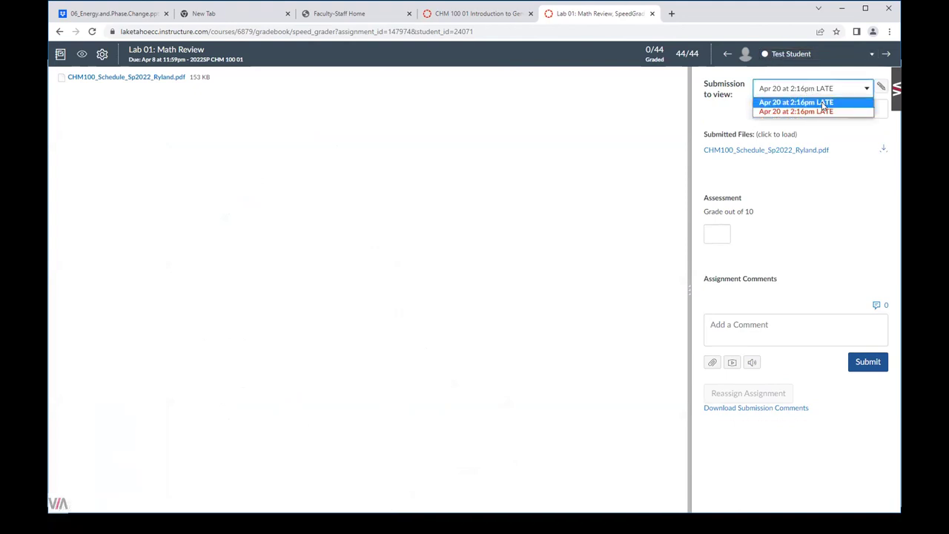
{"action": "left_click", "coordinate": [823, 104]}
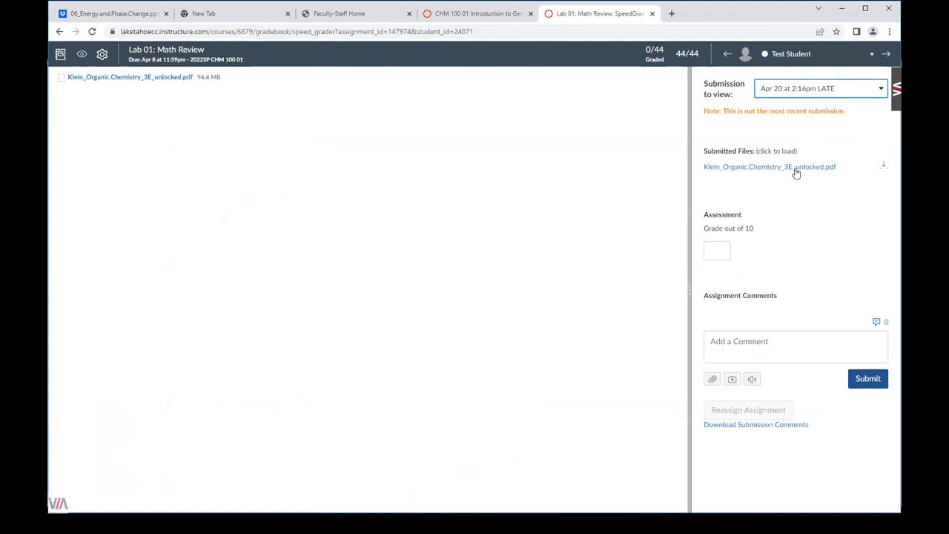
{"action": "left_click", "coordinate": [814, 89]}
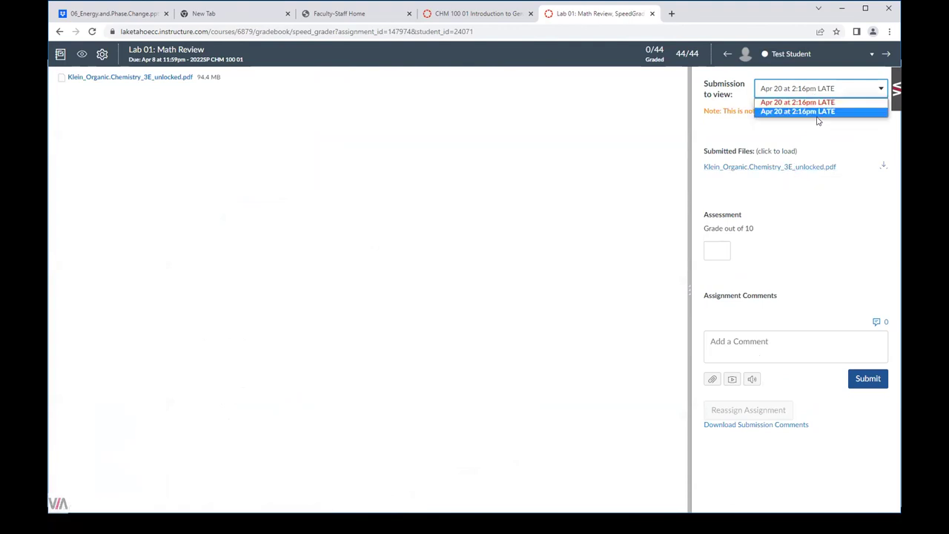
{"action": "left_click", "coordinate": [820, 112]}
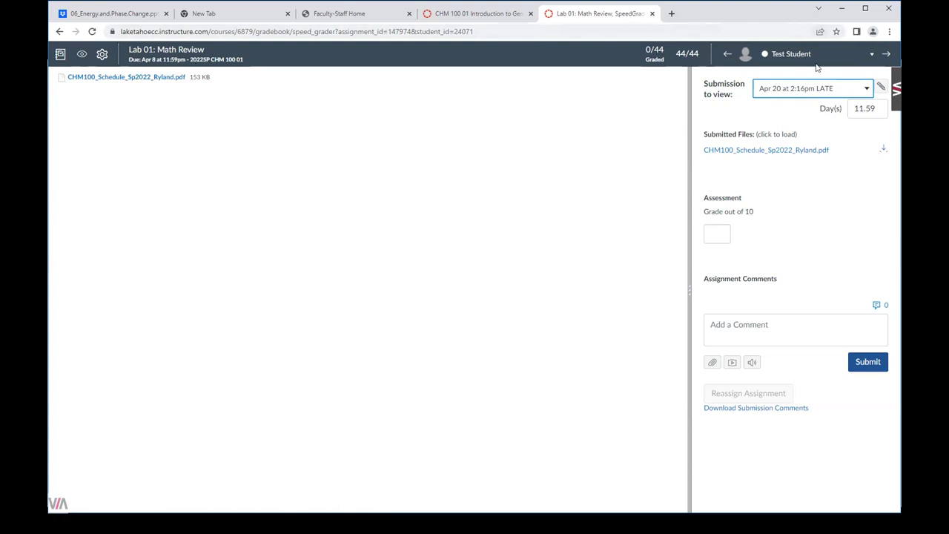
Close the Lab 01 grading page and switch to the PowerPoint slide show
{"action": "left_click", "coordinate": [652, 14]}
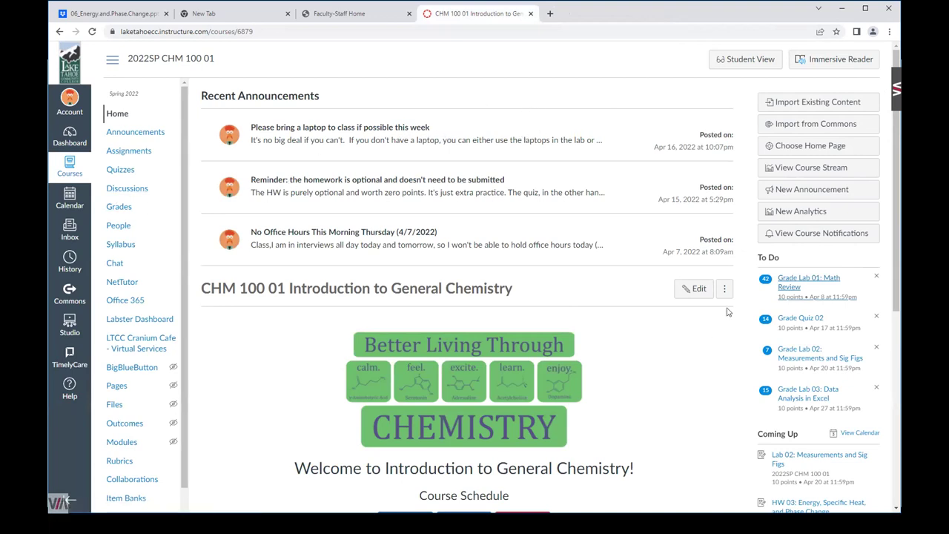
{"action": "key", "text": "alt+Tab"}
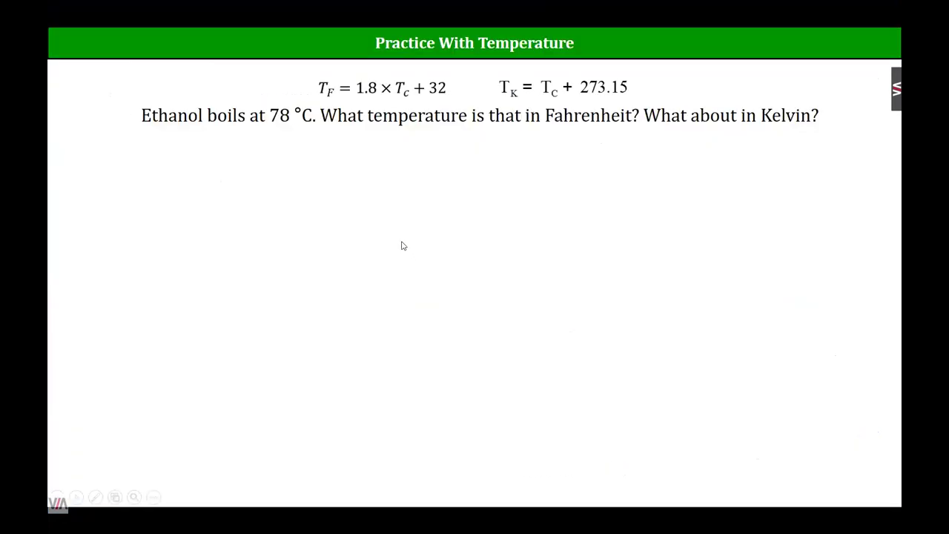